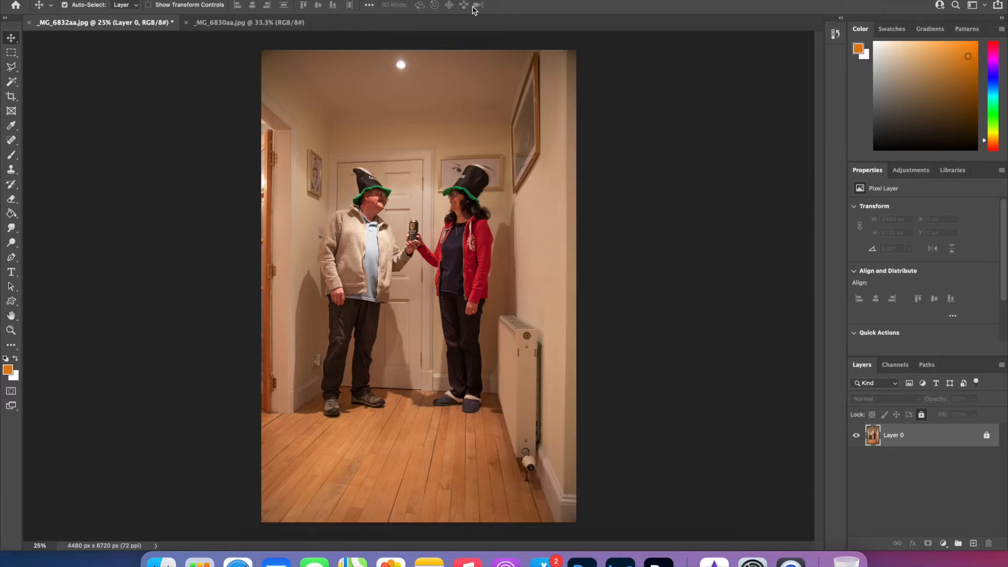
left_click(918, 343)
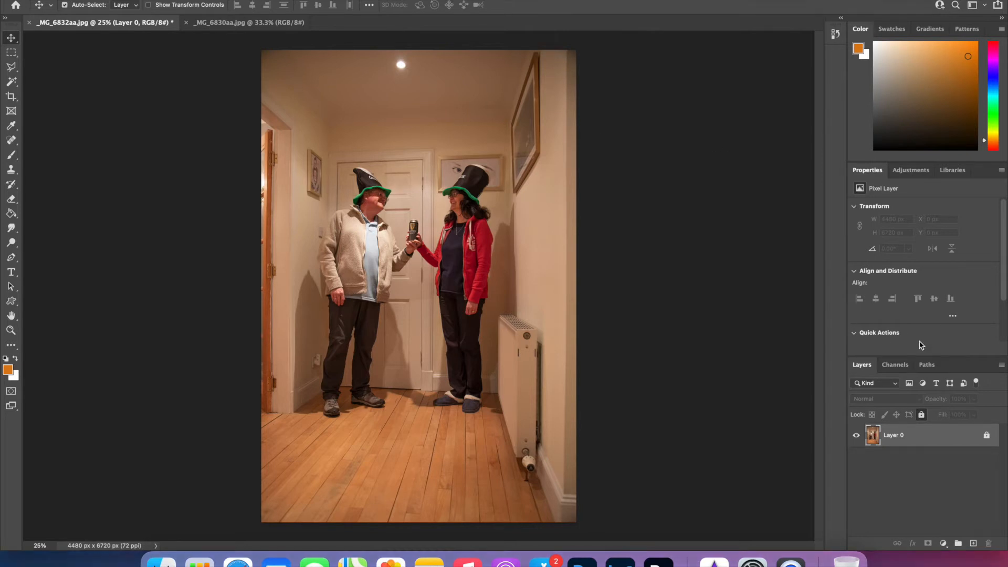
left_click(374, 1)
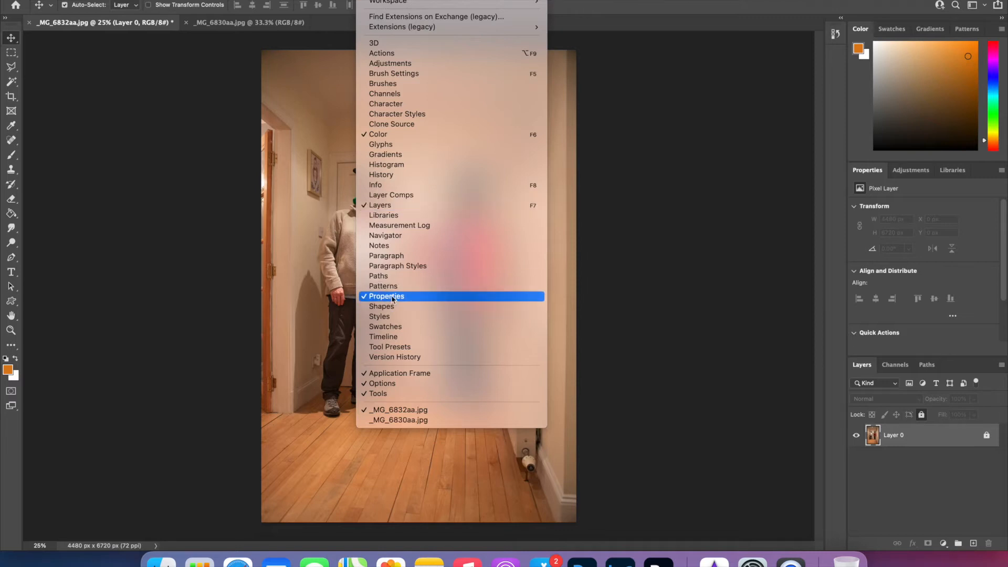
left_click(677, 327)
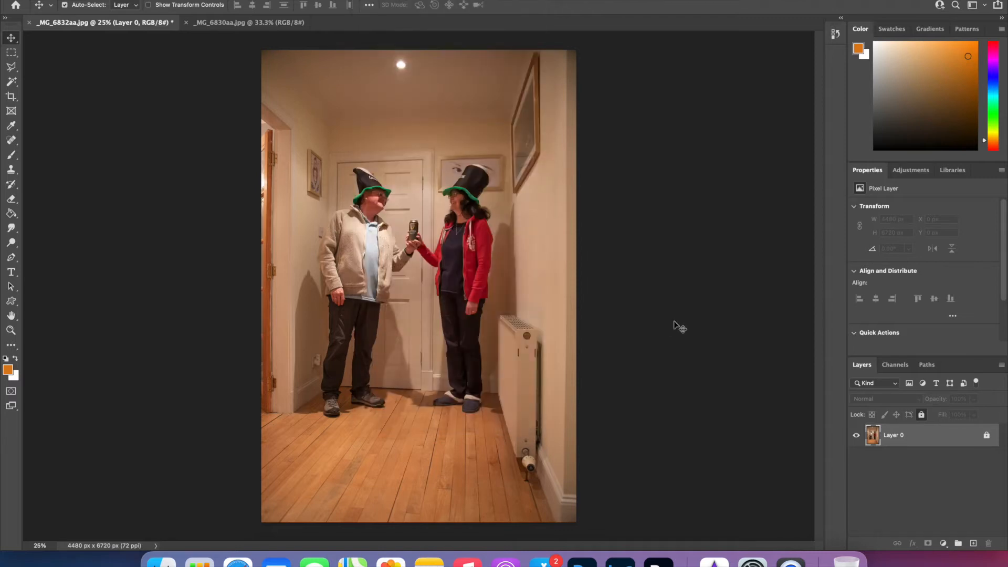
Unlock Layer 0 in the photo of the couple and remove its background.
left_click(986, 436)
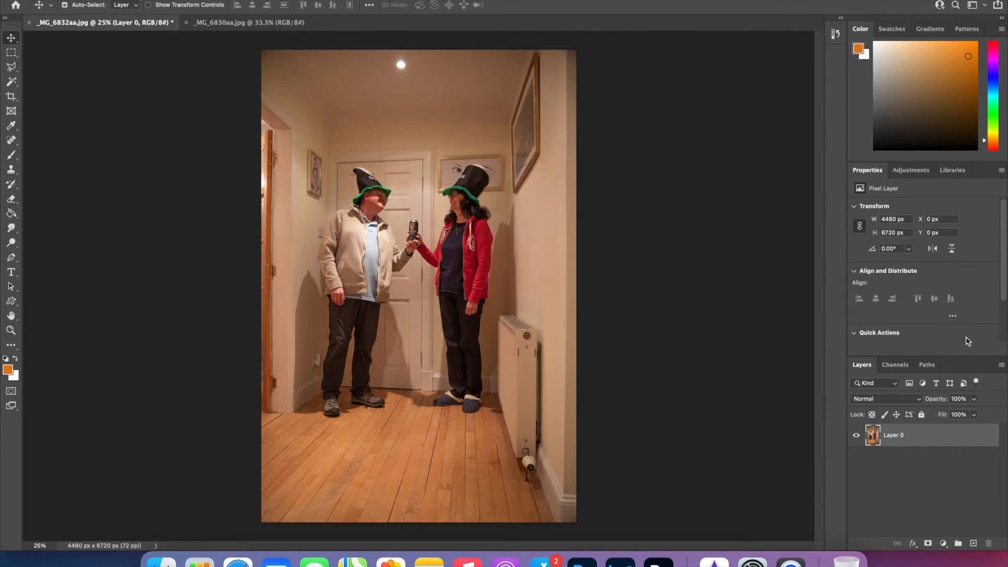
left_click(855, 333)
left_click(856, 334)
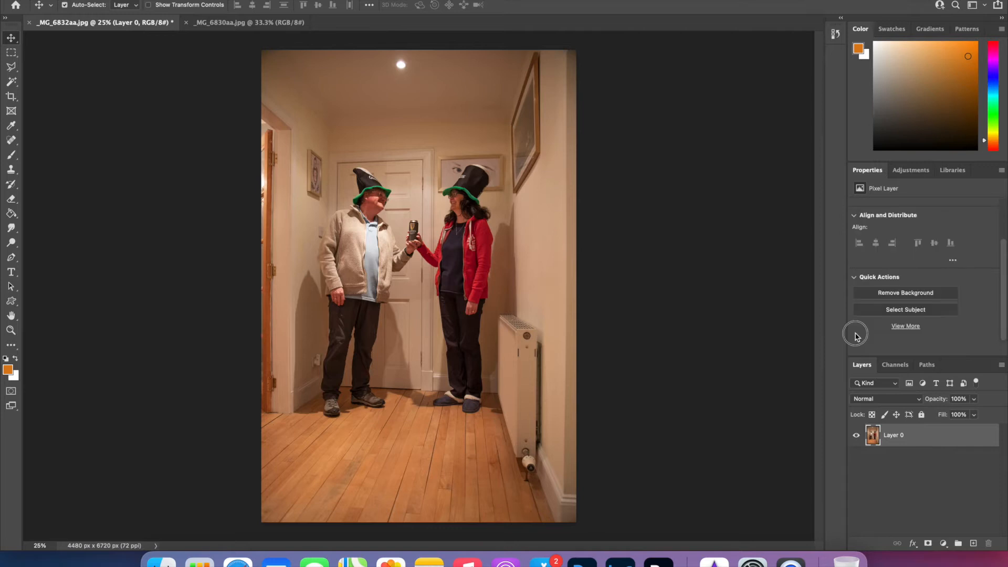
left_click(928, 295)
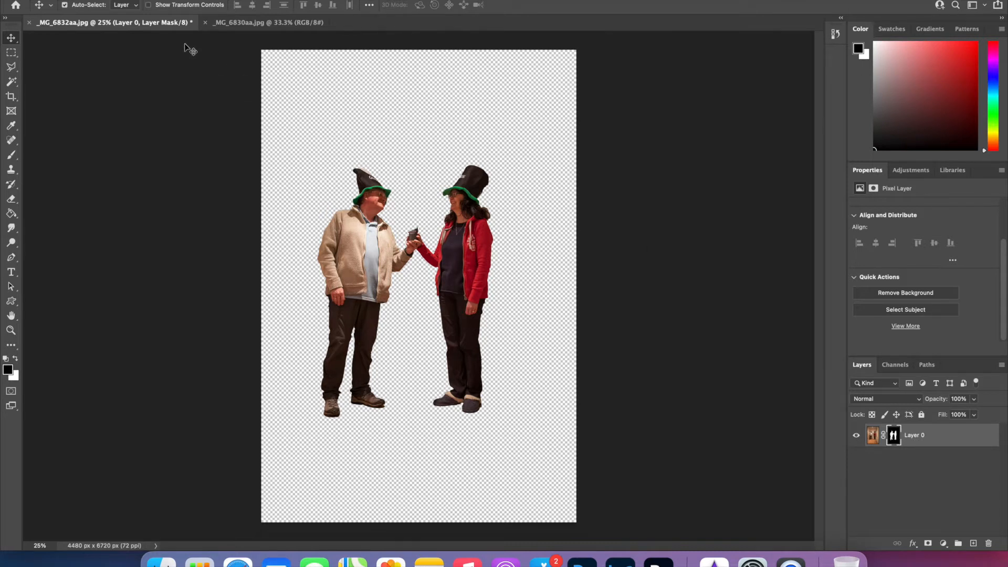
Float _MG_6832aa.jpg in its own window and move the cut-out couple into the woodland photo _MG_6830aa.jpg.
left_click(250, 22)
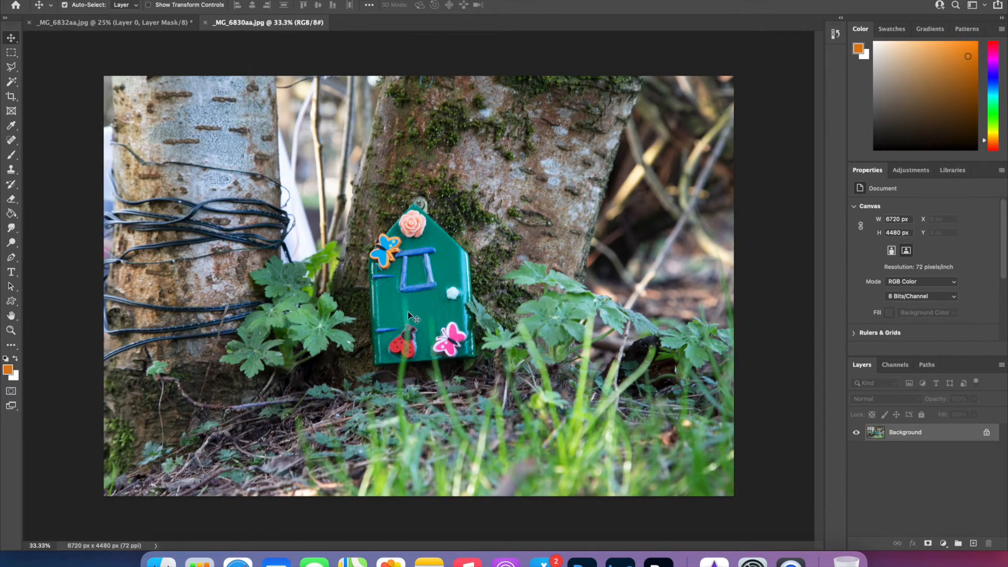
left_click(141, 22)
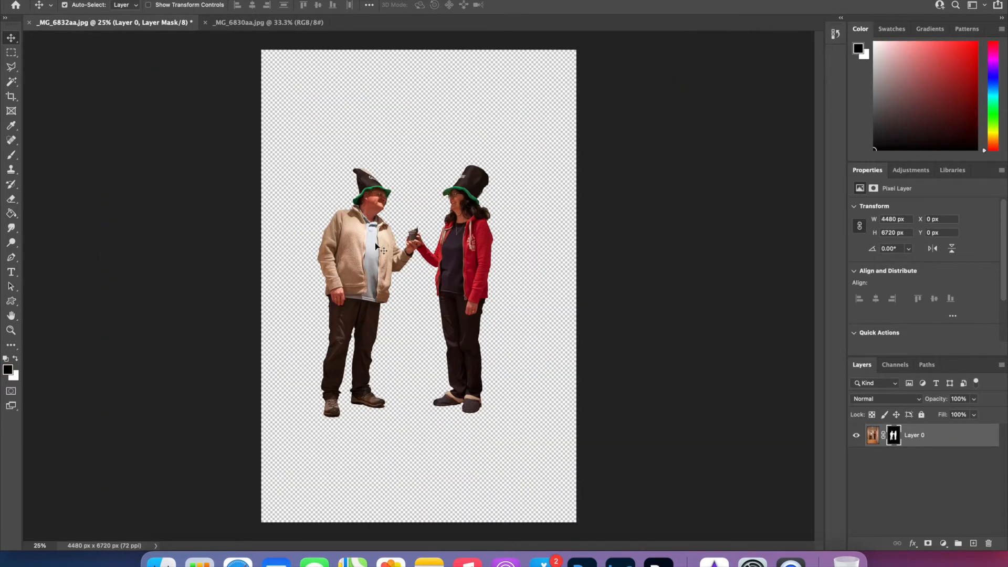
right_click(136, 23)
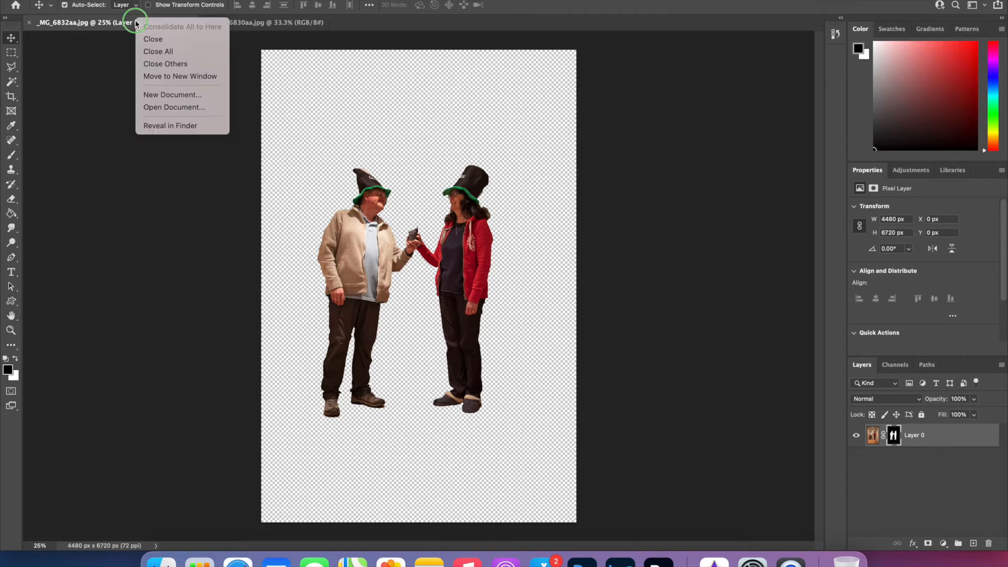
left_click(153, 76)
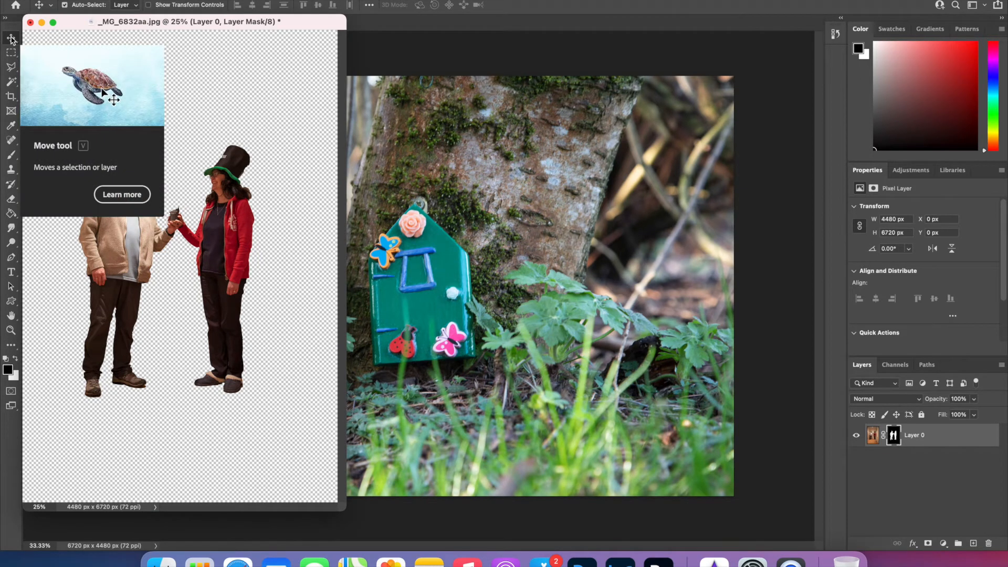
left_click(223, 244)
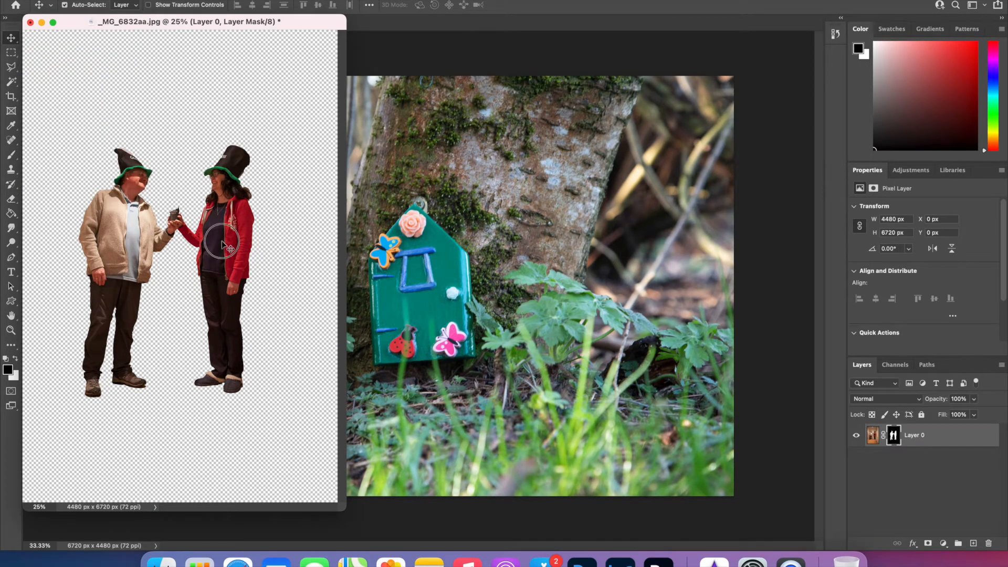
left_click_drag(223, 244, 484, 264)
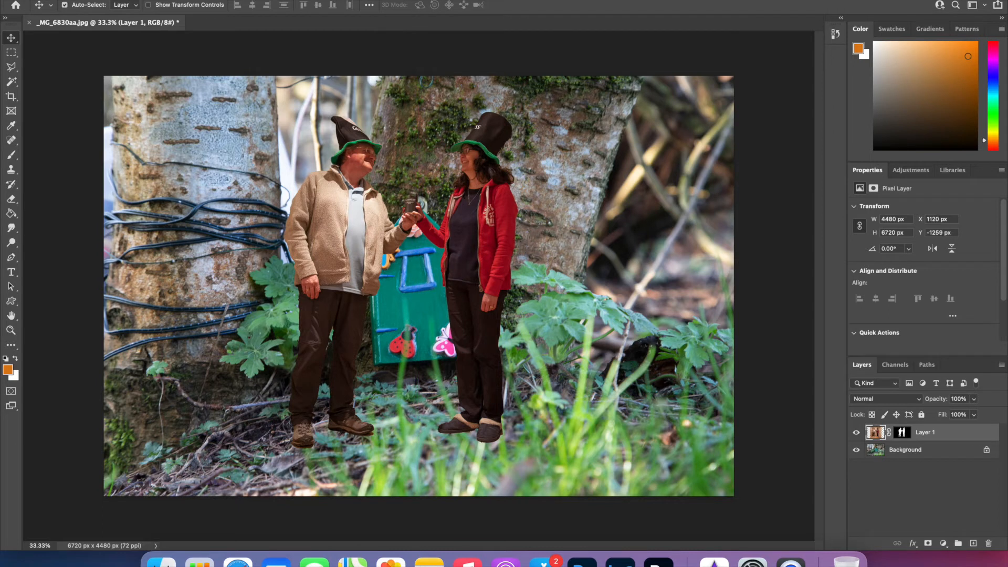
Scale the couple on Layer 1 to about 73% and position them in front of the green fairy door.
left_click(136, 0)
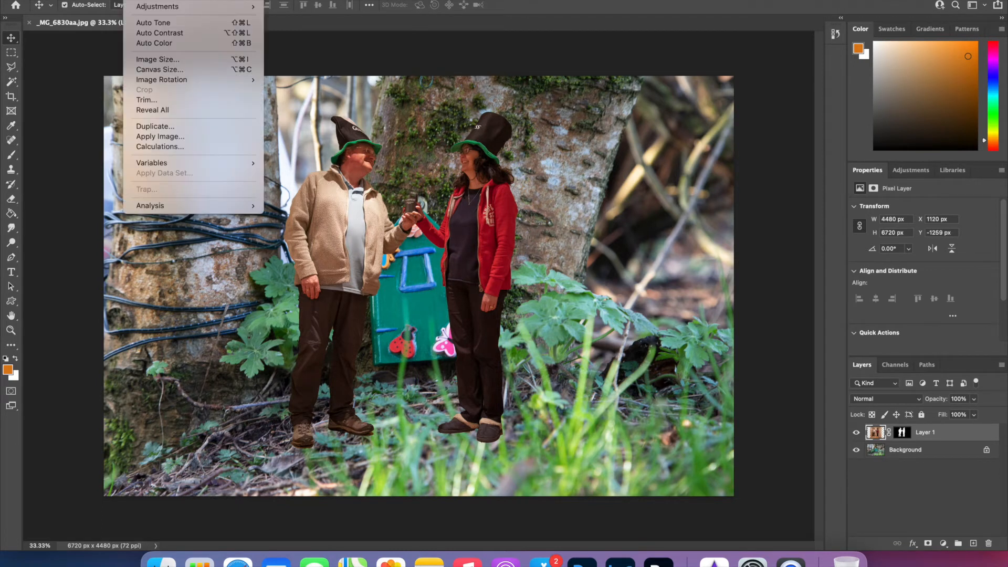
mouse_move(152, 226)
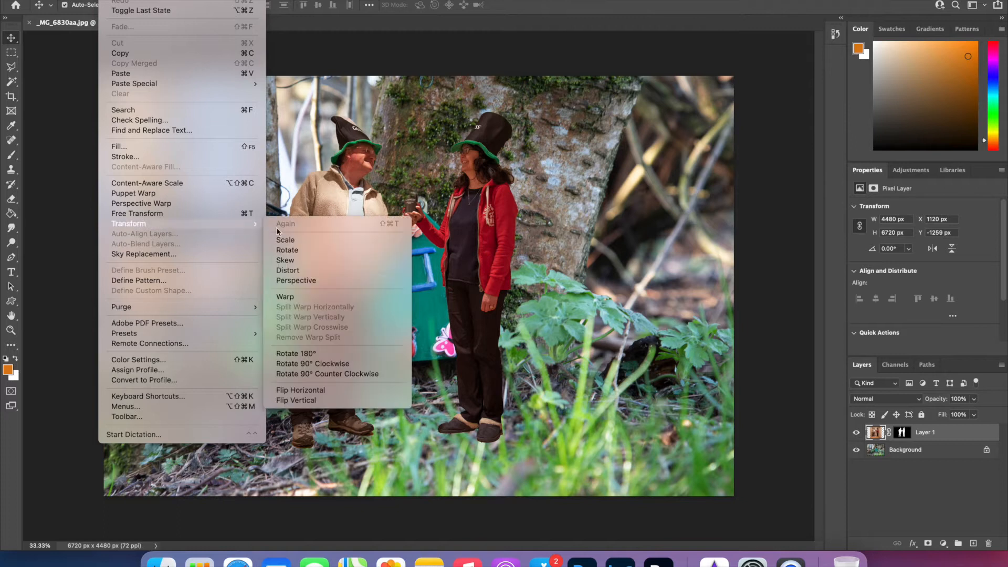
left_click(303, 240)
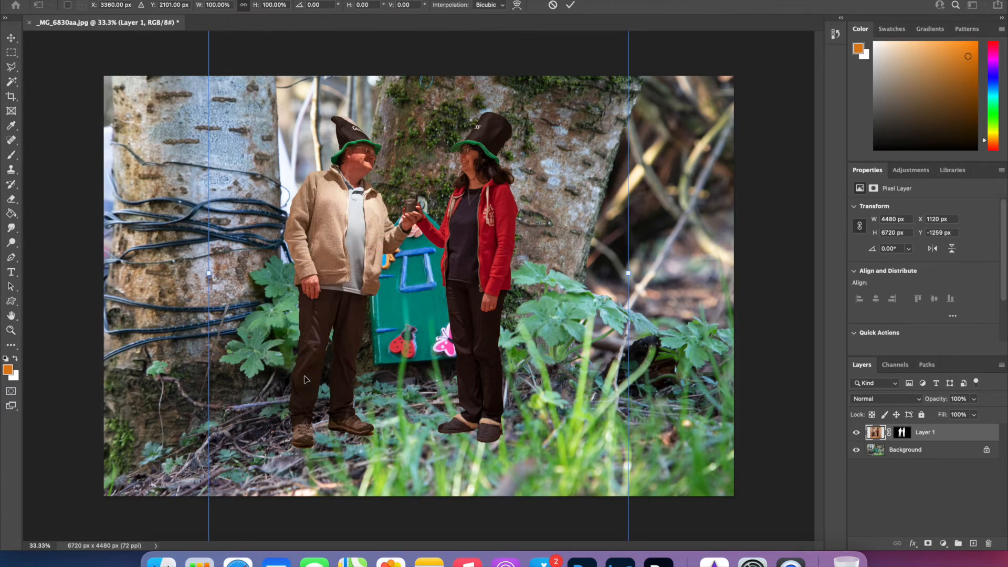
key("super+minus")
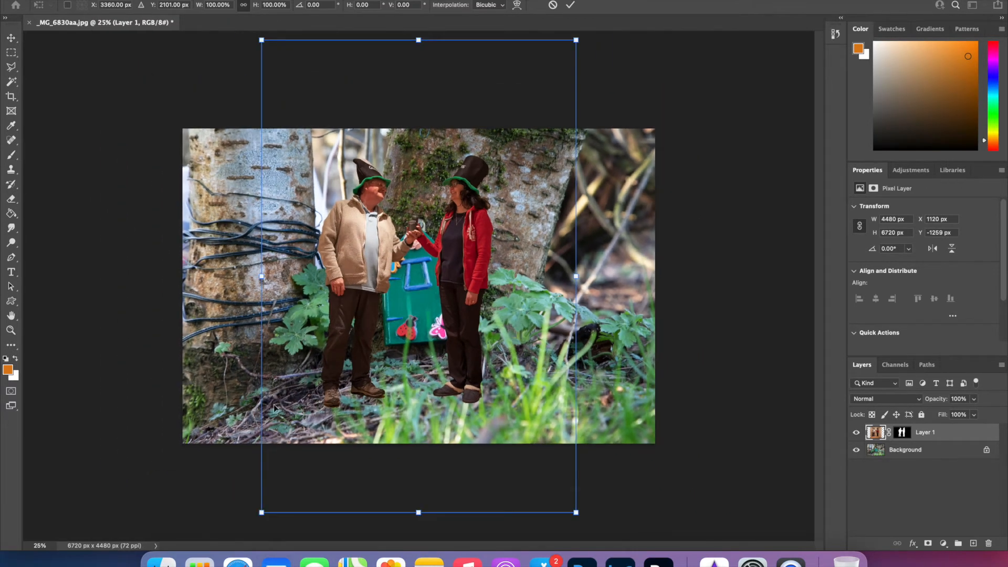
left_click_drag(262, 513, 332, 377)
left_click_drag(480, 202, 444, 292)
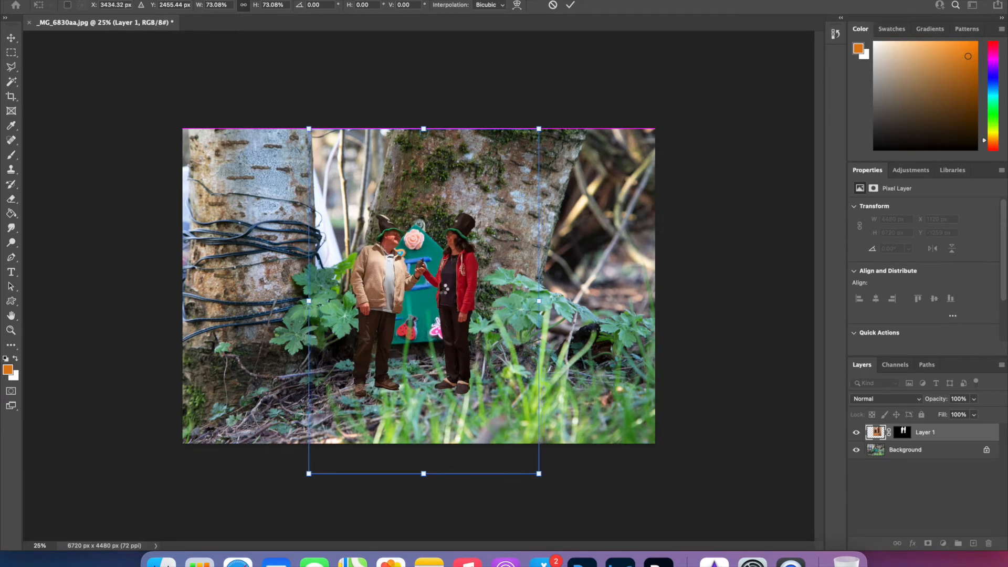
key("Return")
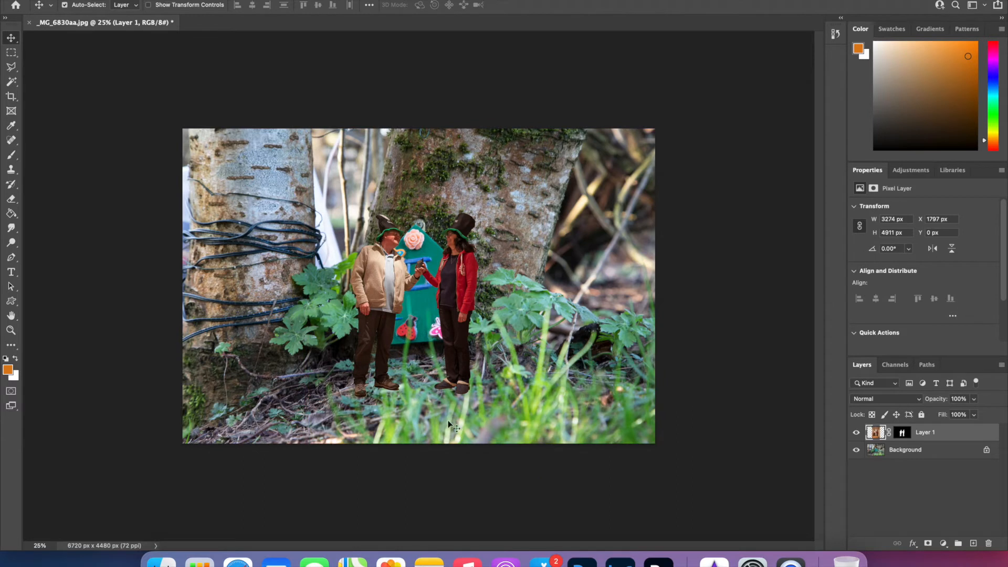
Unlock the woodland Background layer and place a duplicate of it above Layer 1.
left_click(987, 451)
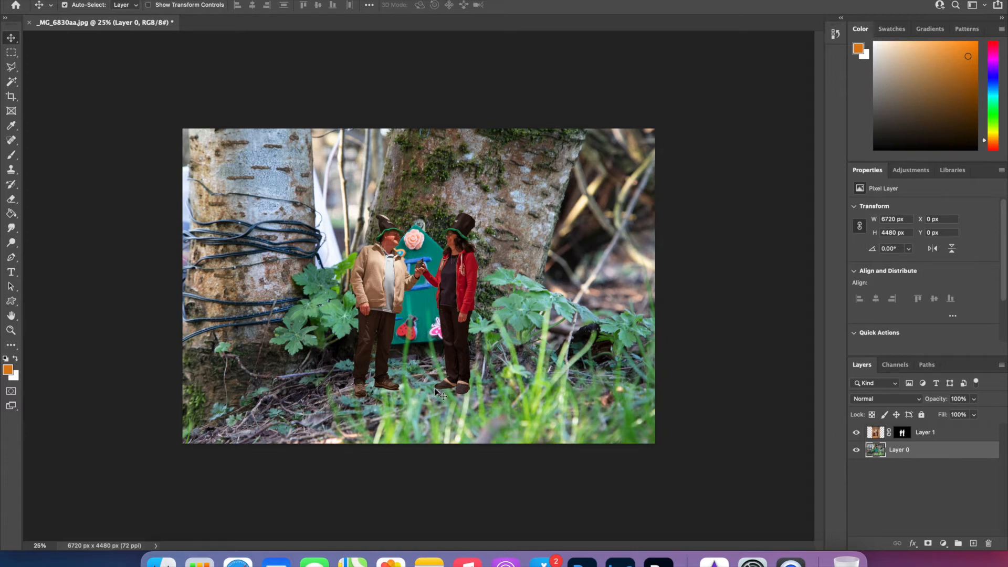
right_click(910, 456)
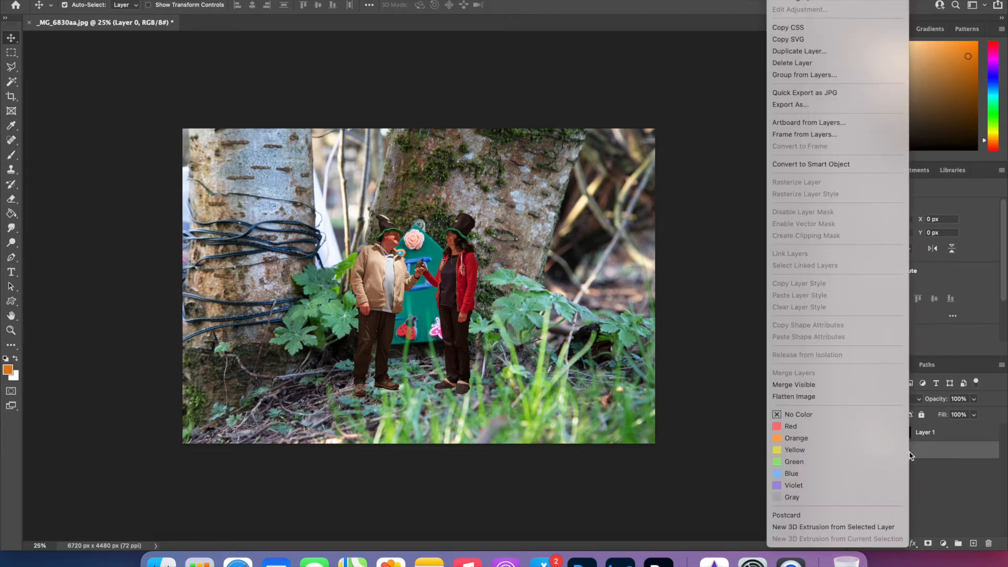
left_click(819, 51)
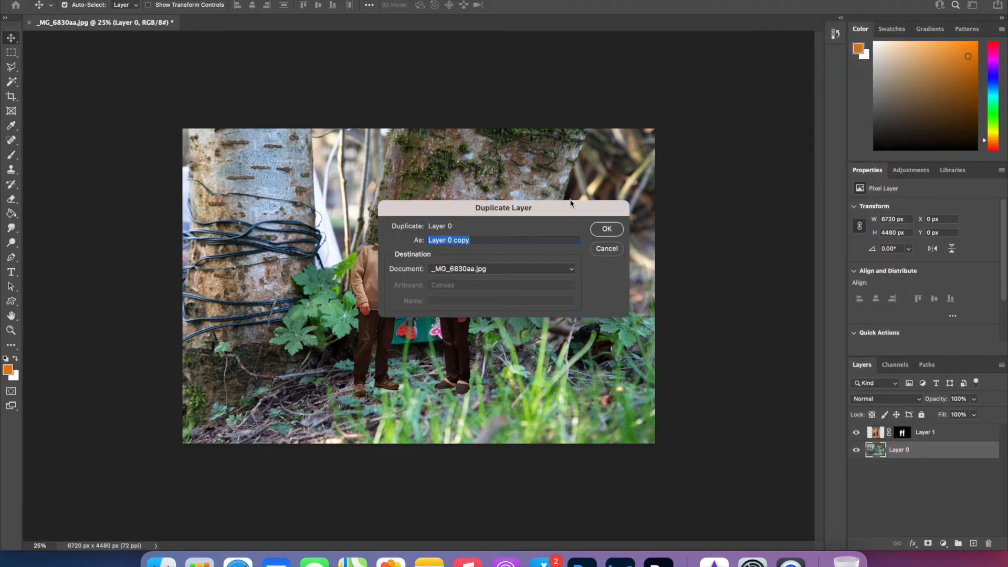
left_click(608, 229)
left_click_drag(922, 453, 921, 431)
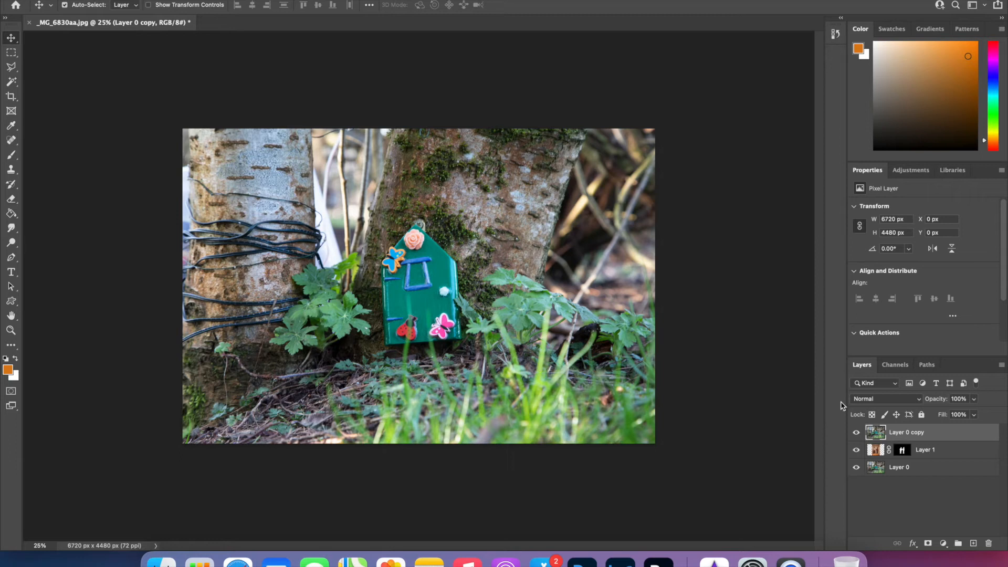
Lower the opacity of Layer 0 copy to 36% and add a layer mask to it.
left_click(974, 400)
left_click_drag(975, 412, 941, 414)
left_click(928, 544)
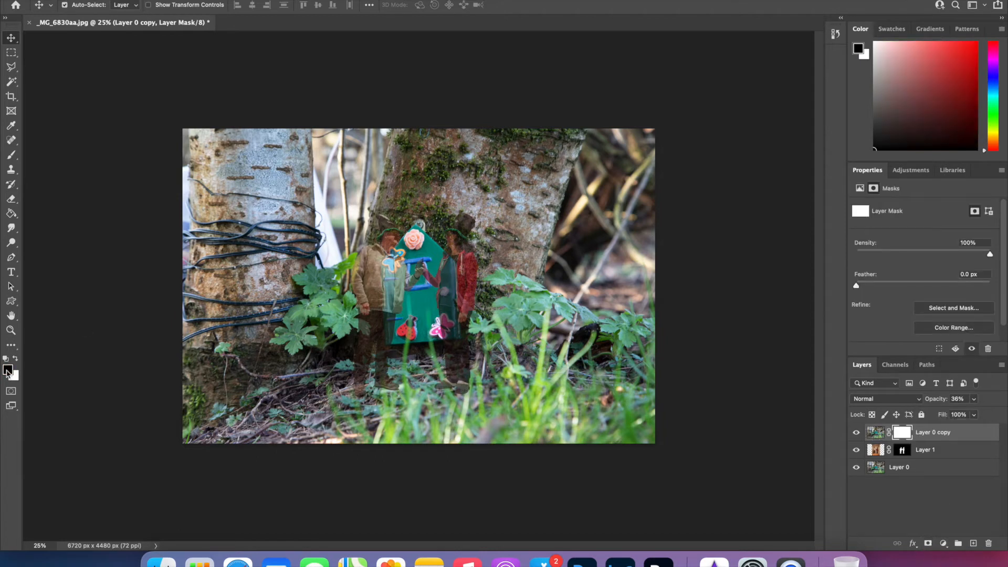
Paint black over the couple on the Layer 0 copy mask with the Brush tool to reveal them fully.
left_click(11, 155)
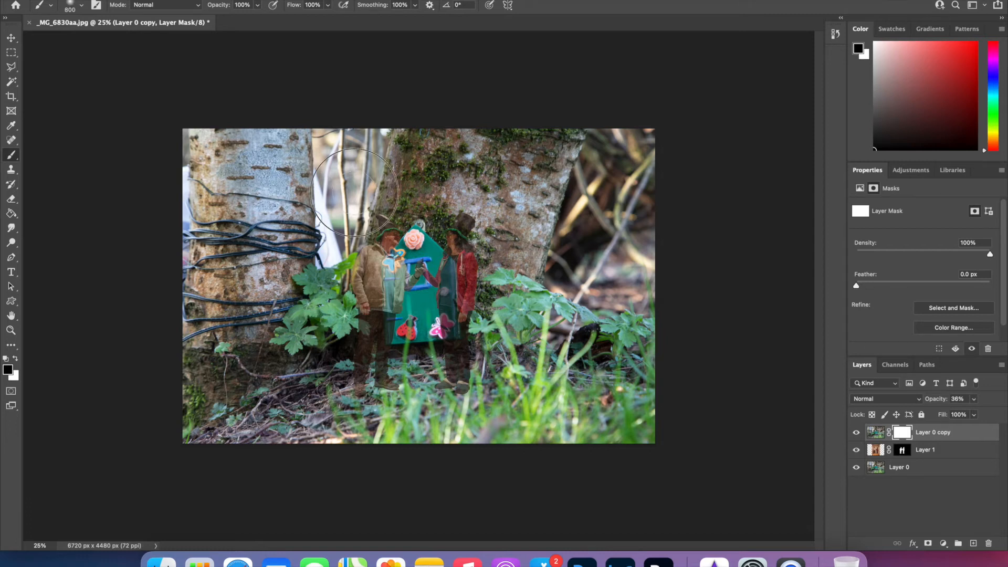
mouse_move(389, 227)
left_mouse_down()
mouse_move(415, 241)
mouse_move(358, 286)
mouse_move(382, 285)
mouse_move(425, 252)
mouse_move(409, 231)
mouse_move(429, 213)
mouse_move(293, 243)
mouse_move(334, 231)
mouse_move(269, 279)
mouse_move(226, 257)
mouse_move(221, 160)
mouse_move(500, 224)
mouse_move(472, 228)
mouse_move(404, 271)
mouse_move(464, 323)
mouse_move(453, 336)
mouse_move(473, 361)
mouse_move(464, 368)
mouse_move(360, 379)
mouse_move(424, 377)
mouse_move(344, 339)
mouse_move(353, 332)
mouse_move(347, 257)
left_mouse_up()
mouse_move(448, 269)
left_mouse_down()
mouse_move(451, 304)
mouse_move(468, 279)
mouse_move(475, 386)
mouse_move(351, 384)
mouse_move(447, 377)
left_mouse_up()
Paint white on the Layer 0 copy mask with a 125 px brush to bring grass back over the couple's shoes.
left_click(14, 359)
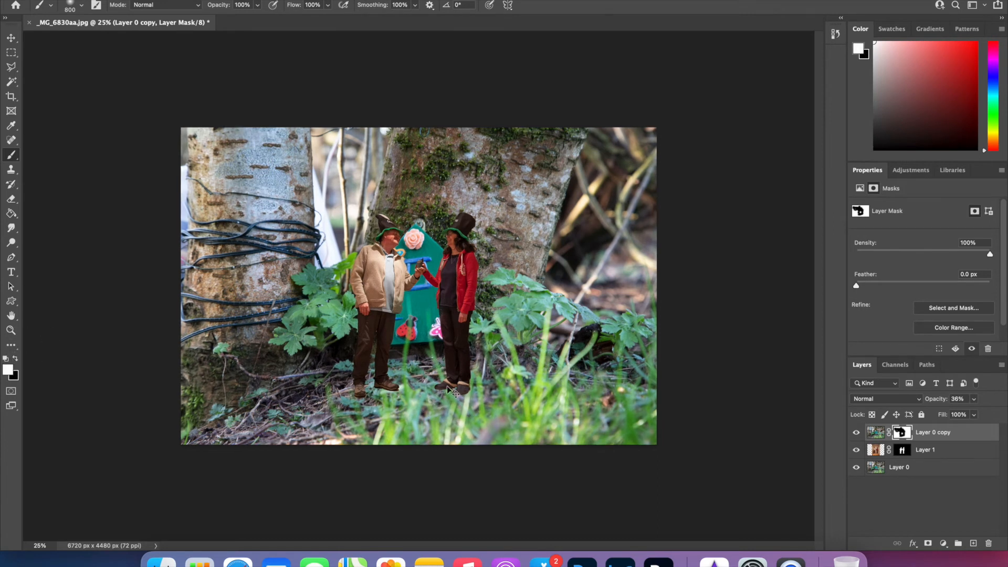
key("super+plus")
scroll(447, 385, "down", 2)
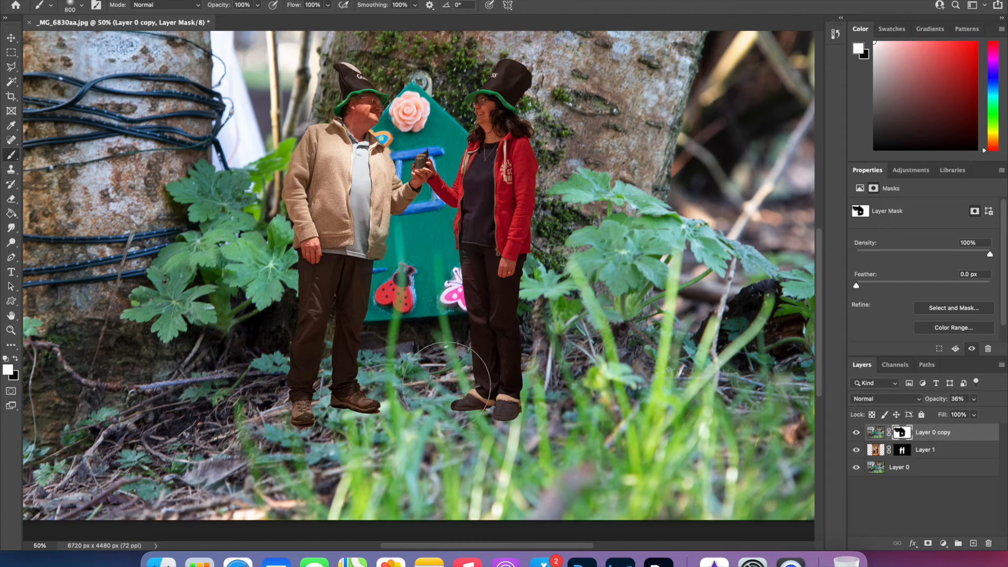
key("bracketleft")
key("bracketleft")
key("bracketleft")
key("bracketleft")
key("bracketleft")
key("bracketleft")
key("bracketleft")
key("bracketleft")
key("bracketleft")
key("bracketleft")
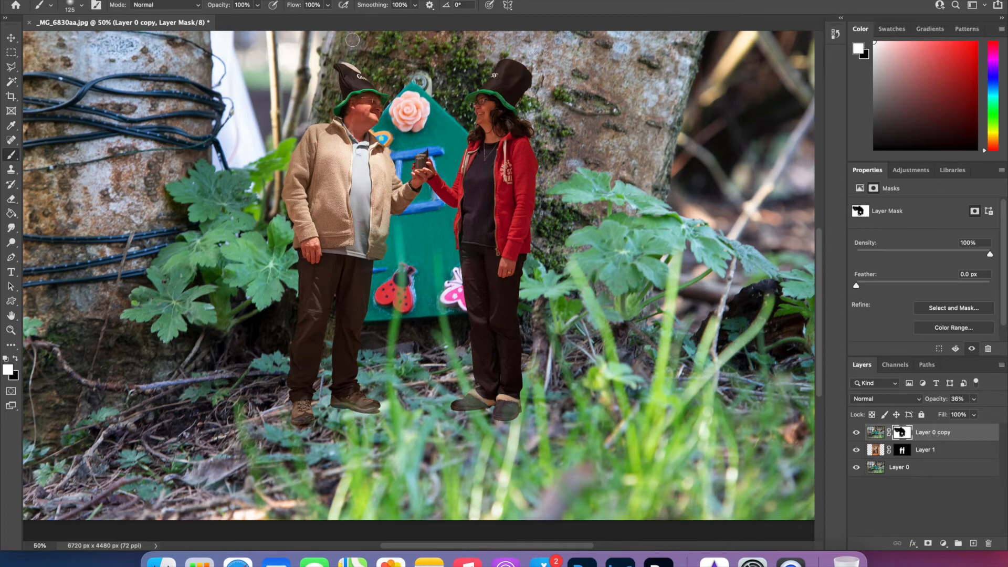
Create a new layer named "shaddow" and place it directly beneath Layer 1.
left_click(167, 0)
mouse_move(181, 0)
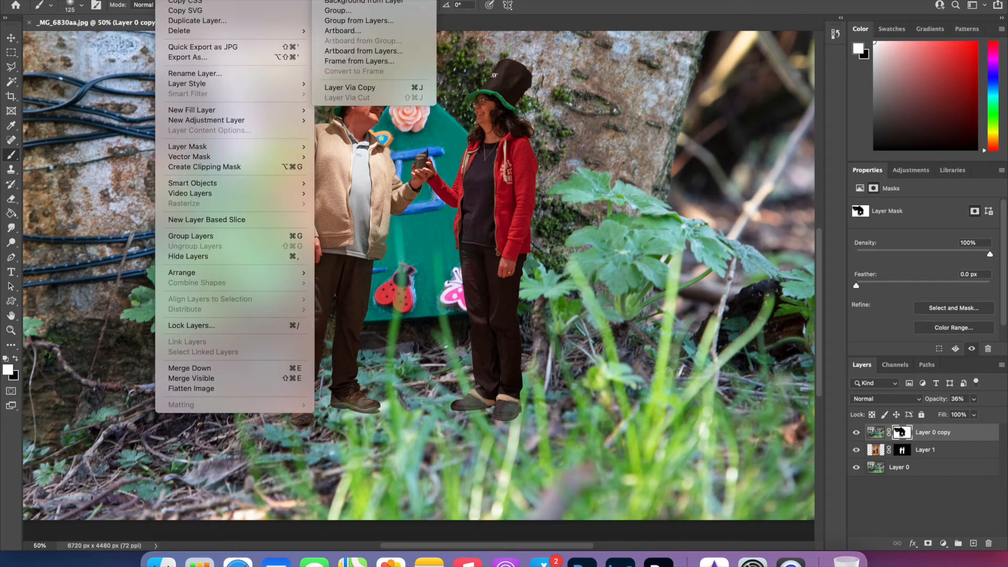
left_click(335, 0)
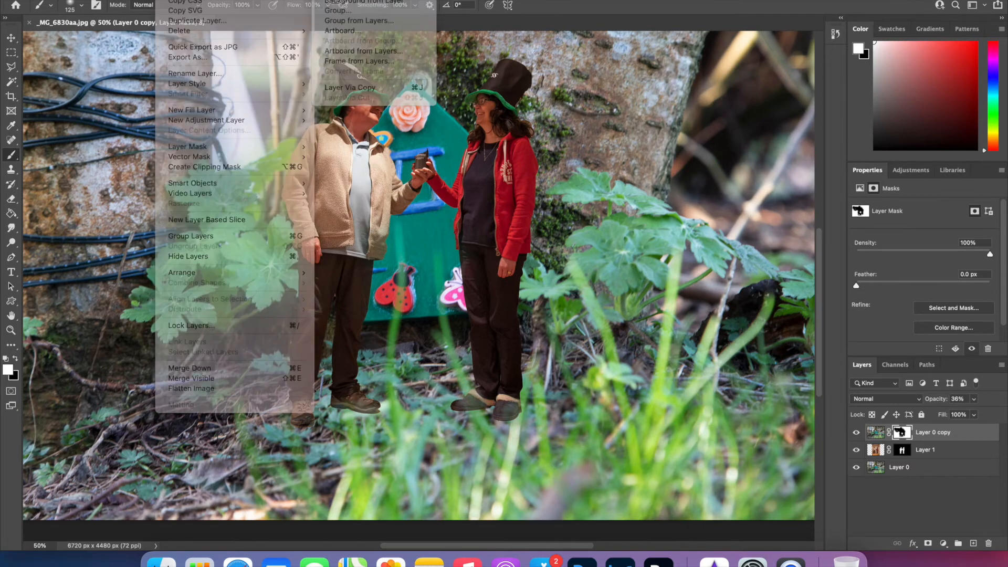
left_click(603, 239)
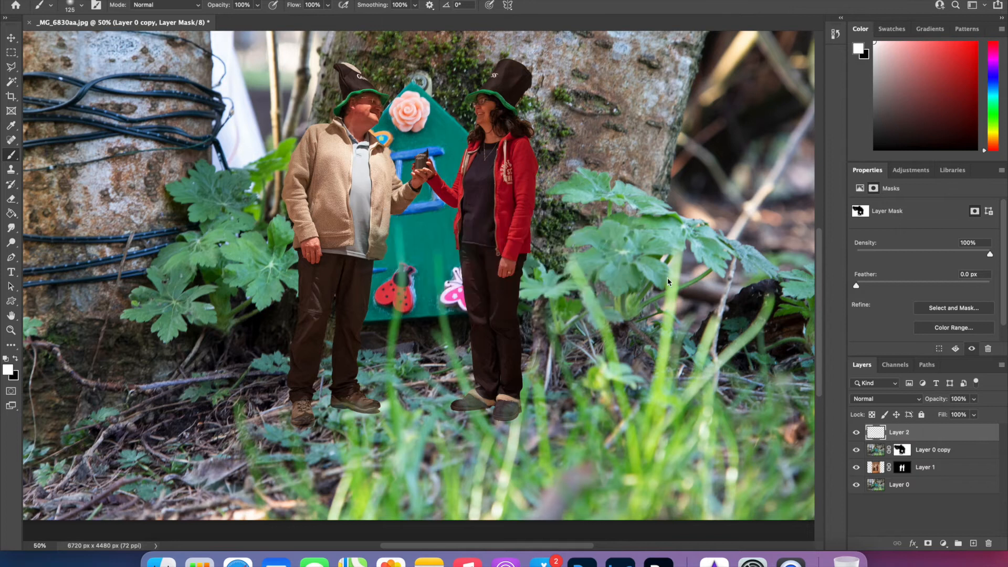
double_click(900, 433)
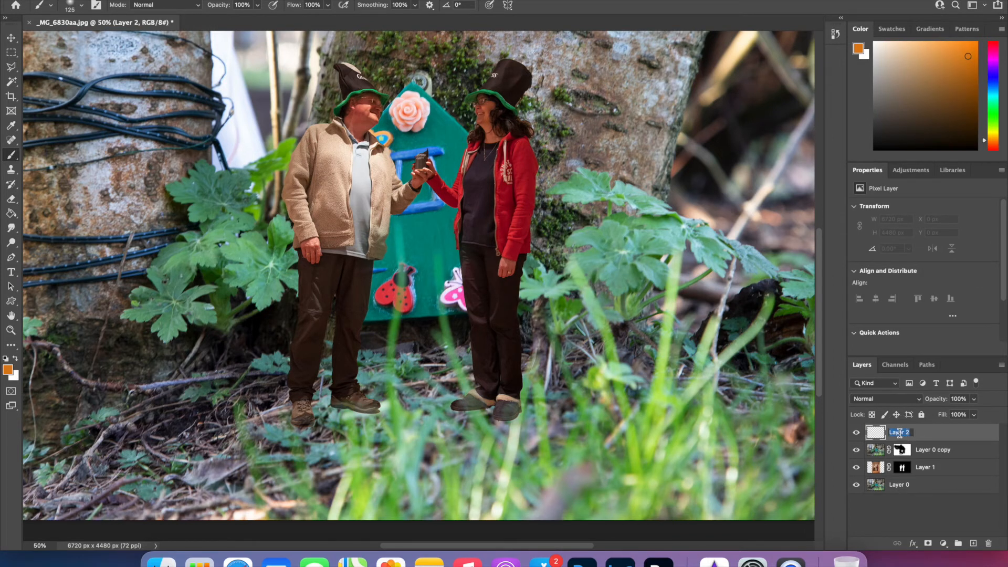
type("shaddow")
key("Return")
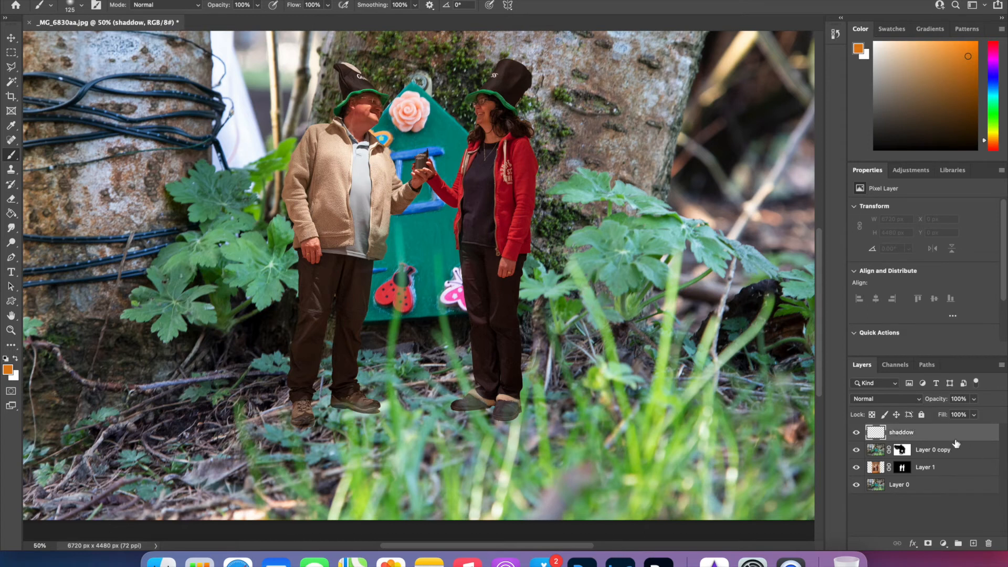
left_click_drag(932, 436, 932, 480)
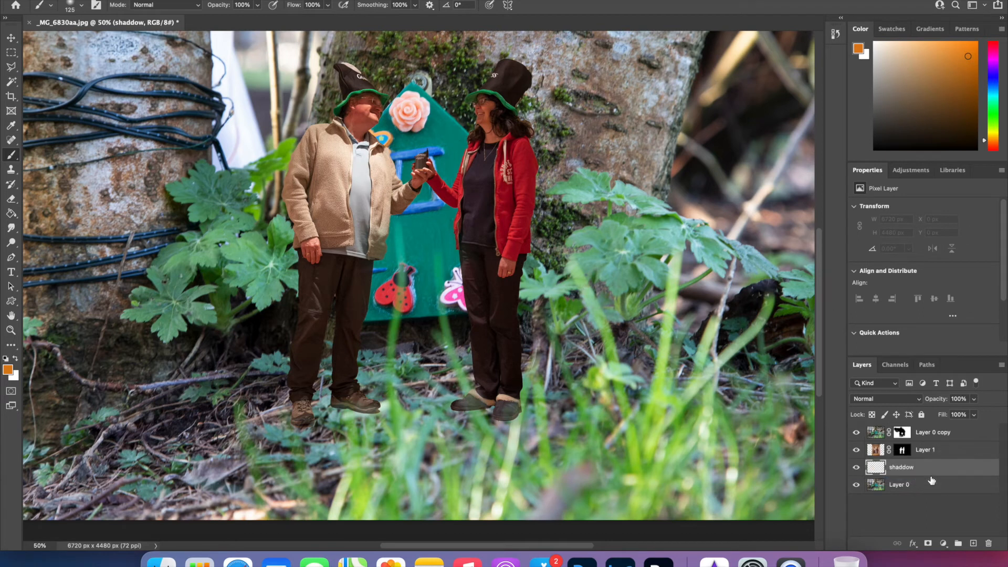
Set the foreground colour to black and paint shadows on the ground beneath both people's shoes.
left_click(7, 370)
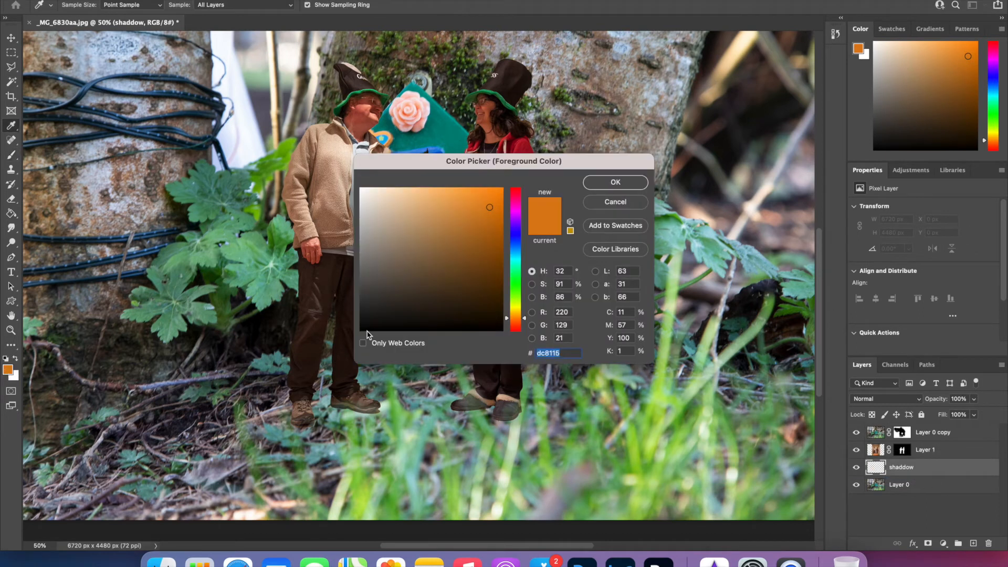
left_click(364, 329)
left_click(616, 182)
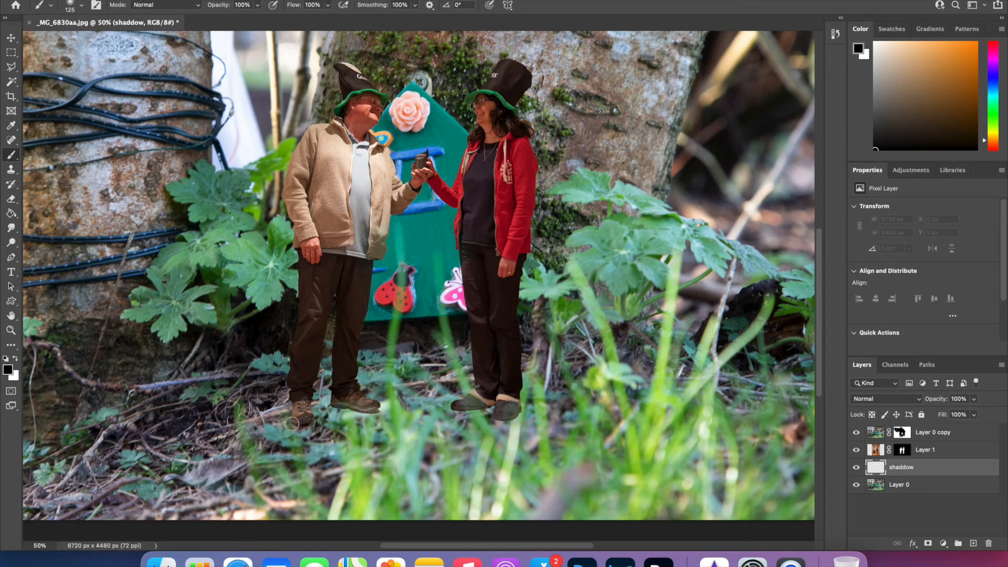
mouse_move(298, 428)
left_mouse_down()
mouse_move(340, 409)
mouse_move(382, 415)
mouse_move(391, 406)
left_mouse_up()
left_click_drag(491, 413, 453, 415)
left_click_drag(525, 413, 489, 420)
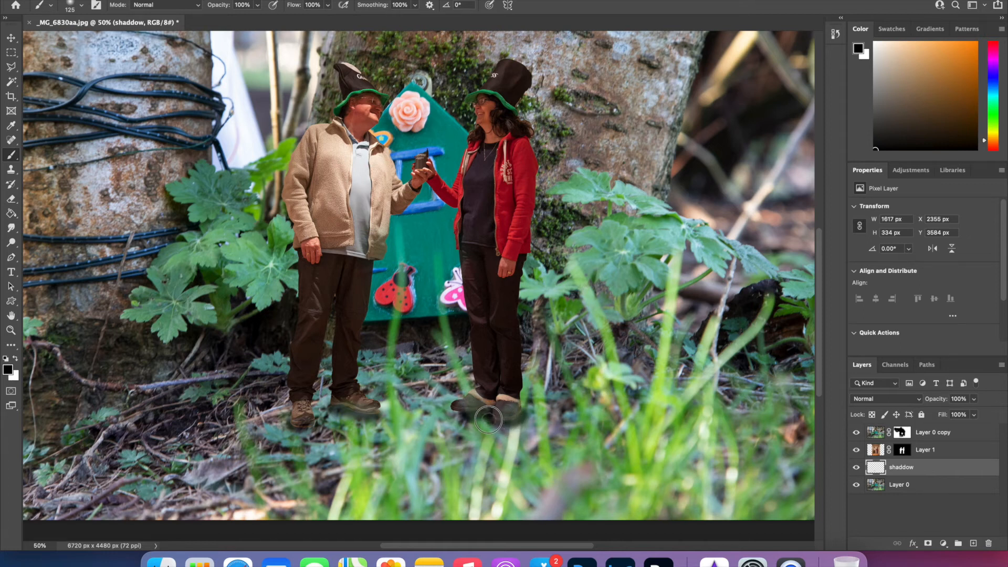
Lower the opacity of the "shaddow" layer to 74% to soften the painted shadows.
left_click(975, 400)
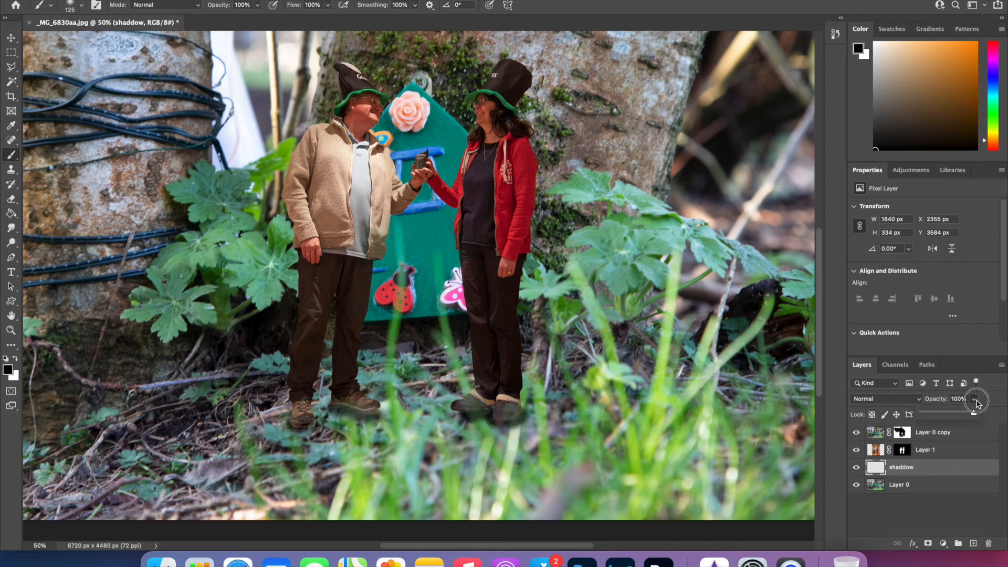
left_click_drag(974, 413, 961, 416)
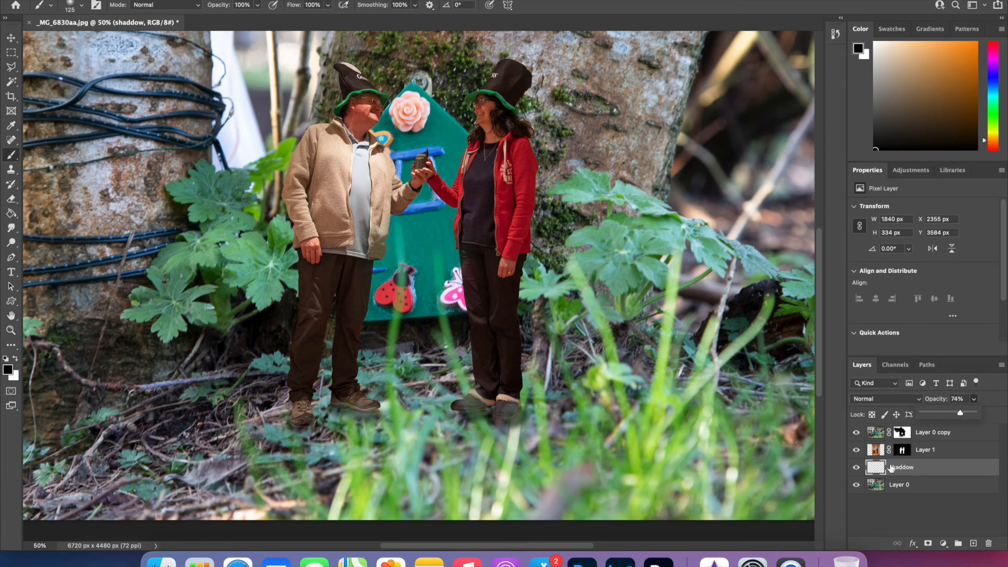
key("super+minus")
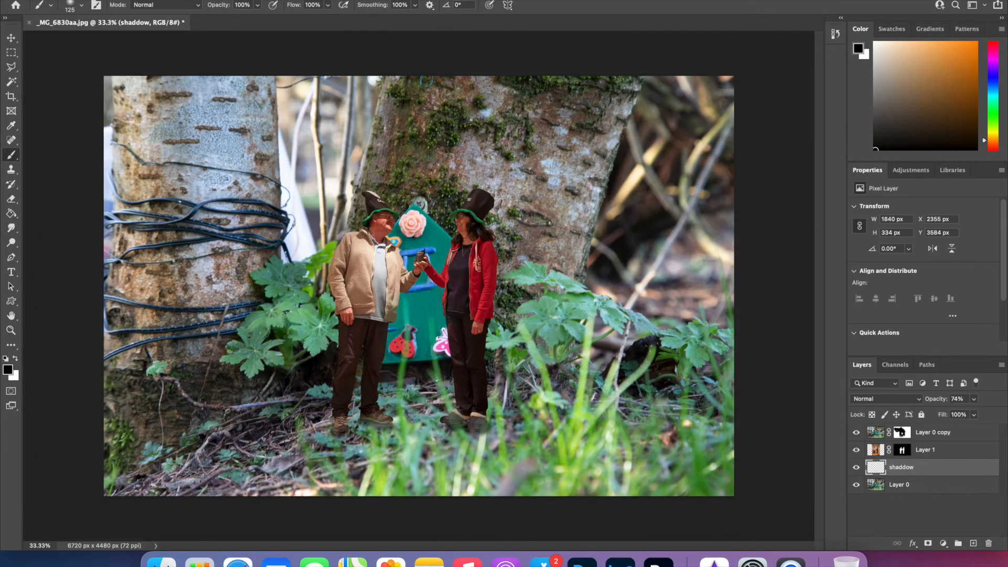
Flatten the image, merging all layers into a single background.
left_click(111, 1)
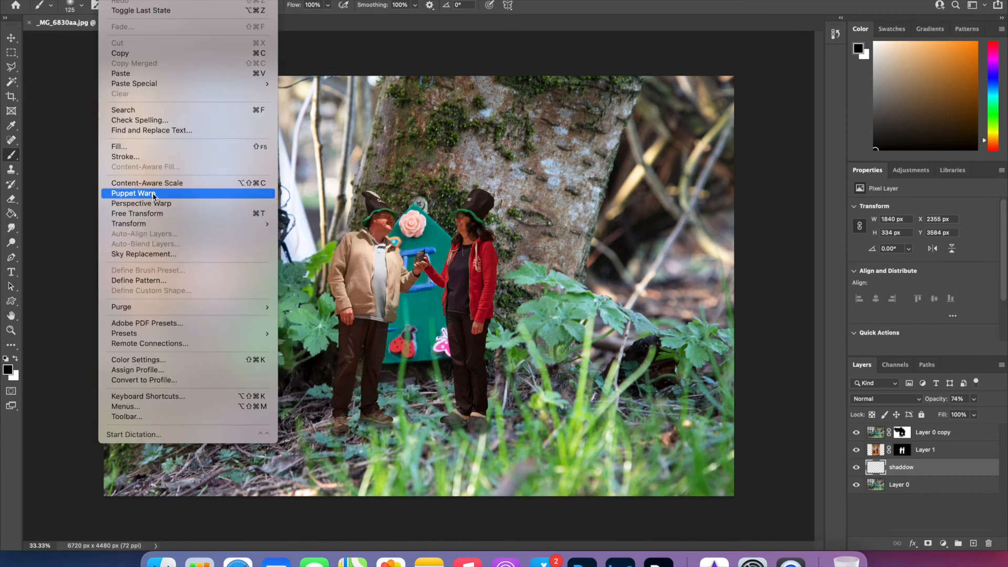
mouse_move(168, 1)
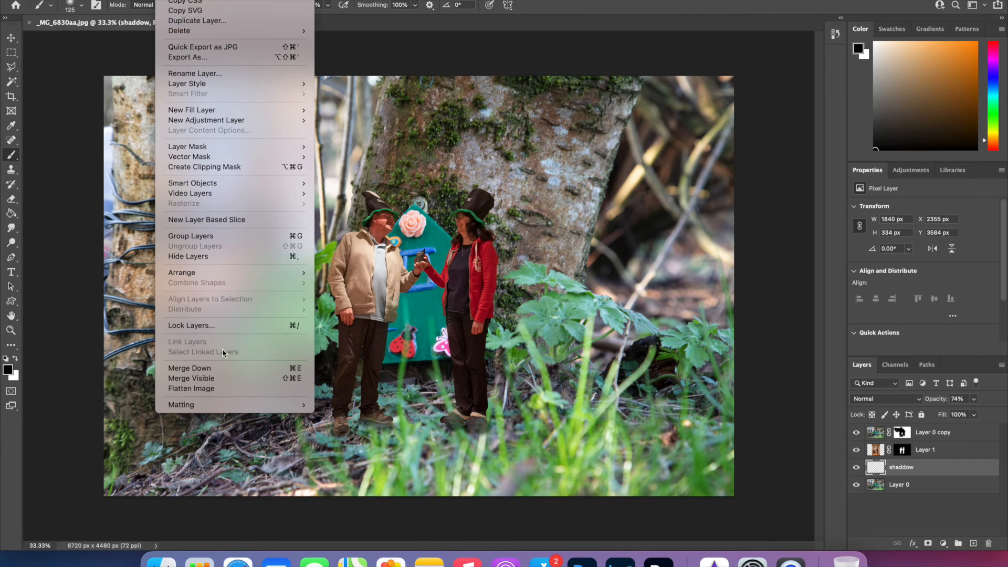
left_click(222, 388)
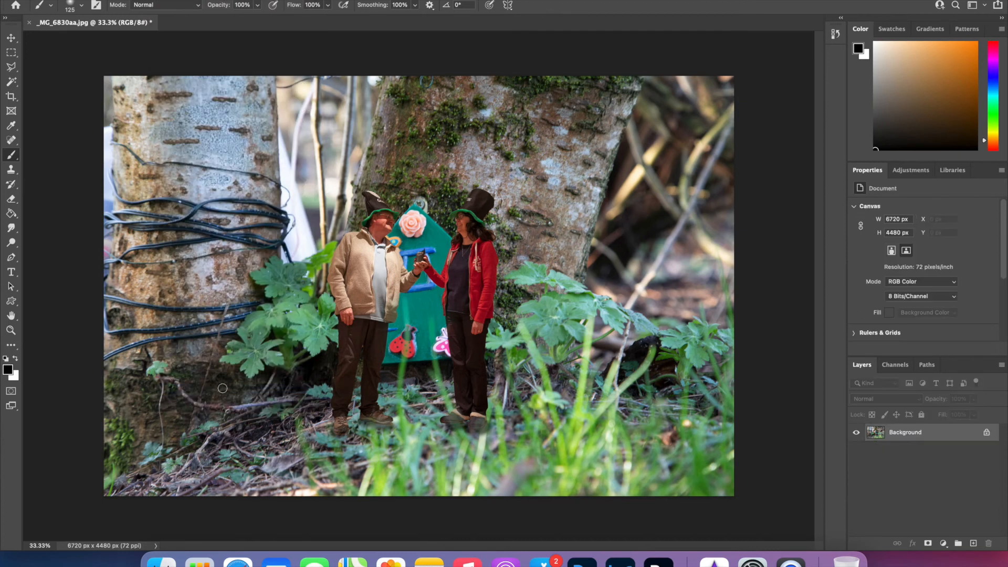
Crop the image to a 1:1 square of about 3790 px, framed around the couple and the fairy door.
left_click(11, 96)
left_click(108, 8)
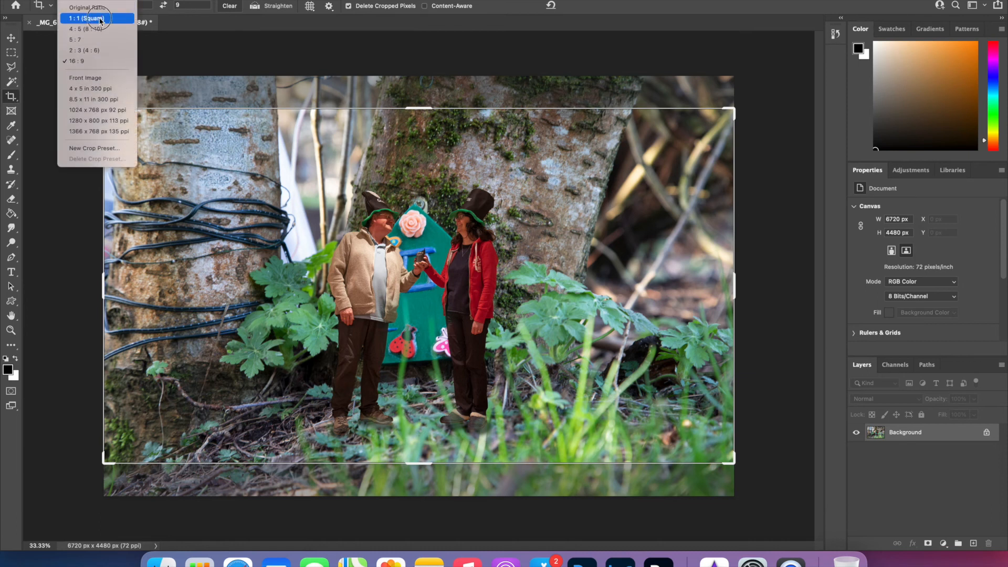
left_click(102, 17)
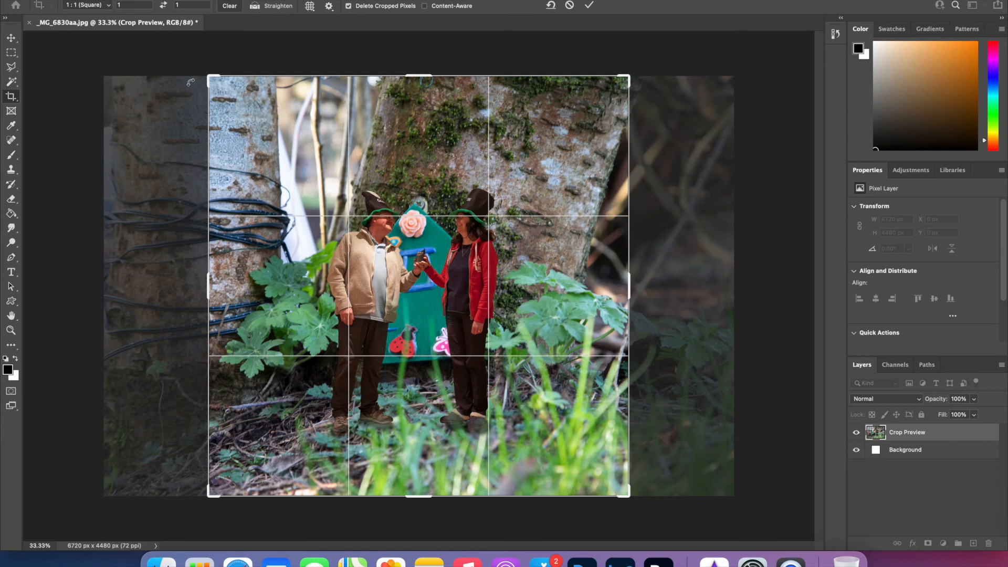
left_click_drag(210, 76, 241, 108)
left_click_drag(434, 197, 469, 204)
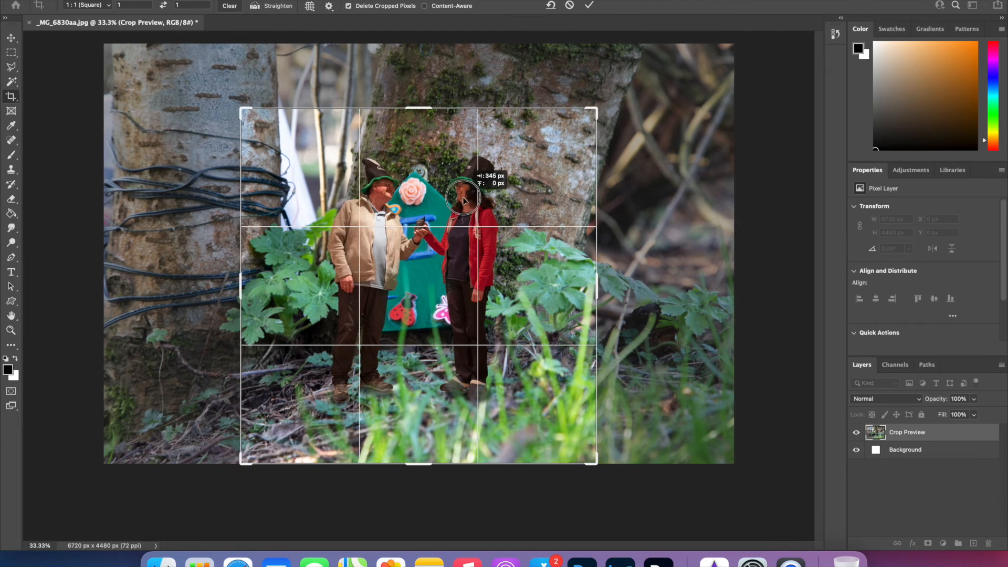
key("Return")
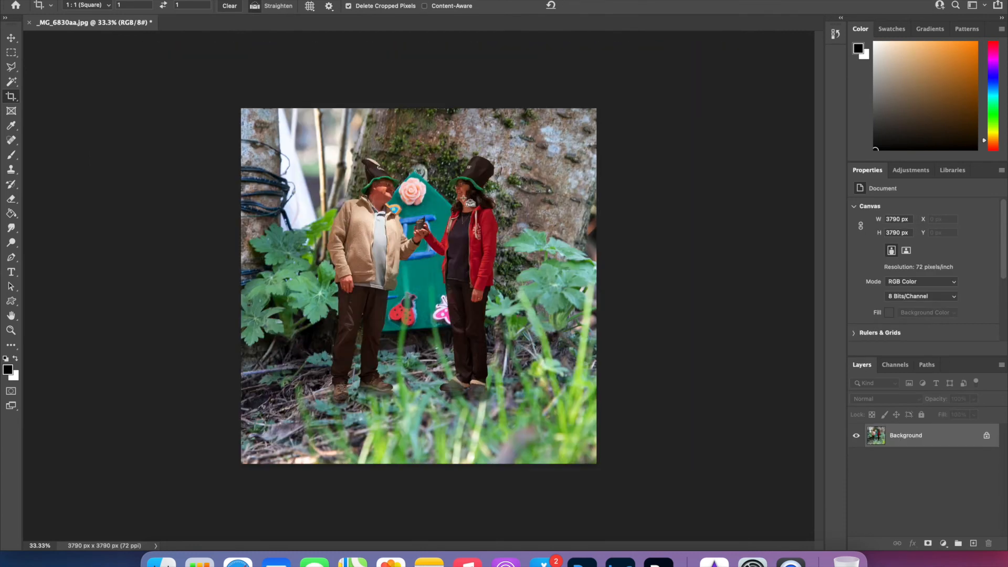
key("super+equal")
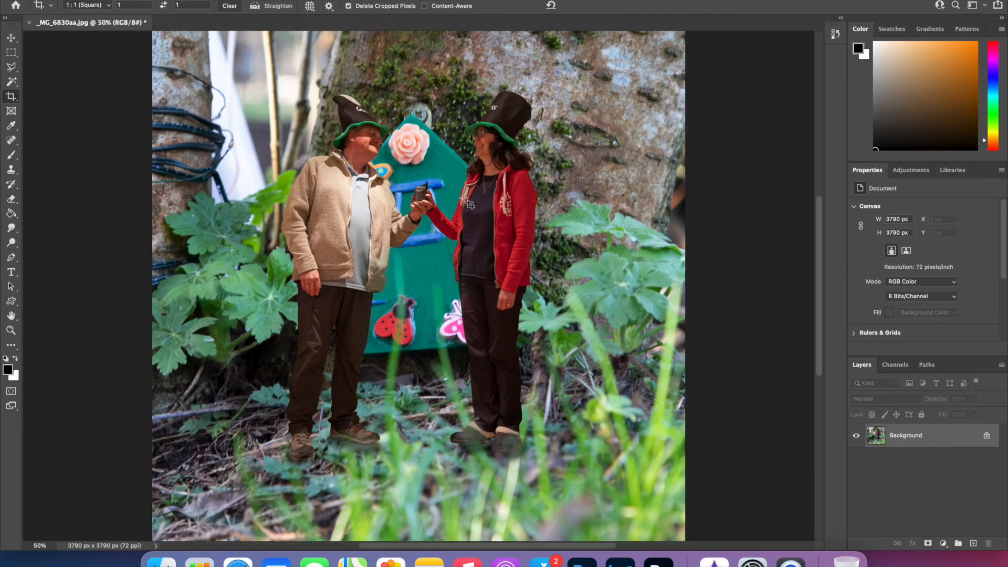